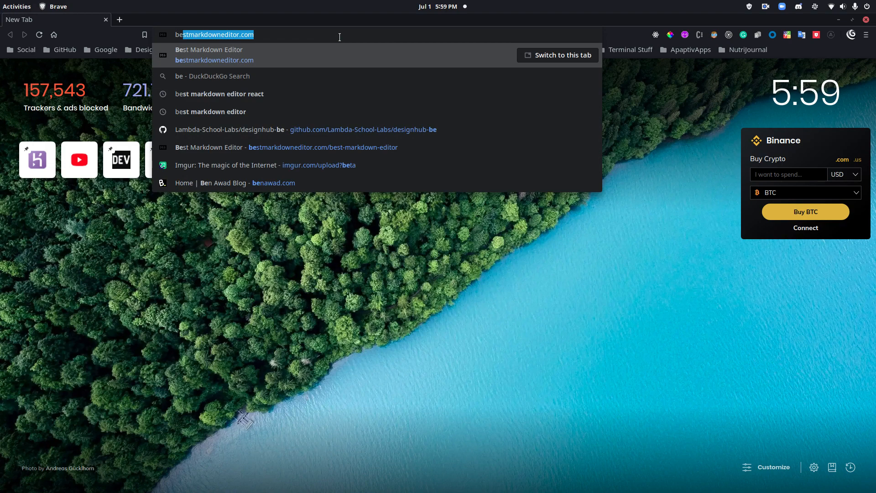
- Open bestmarkdowneditor.com and install the site as a desktop app
key(Return)
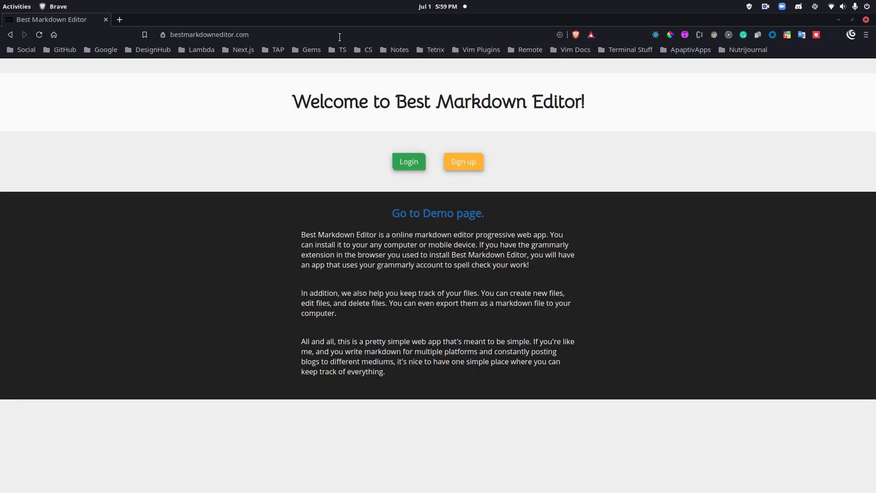
click(561, 35)
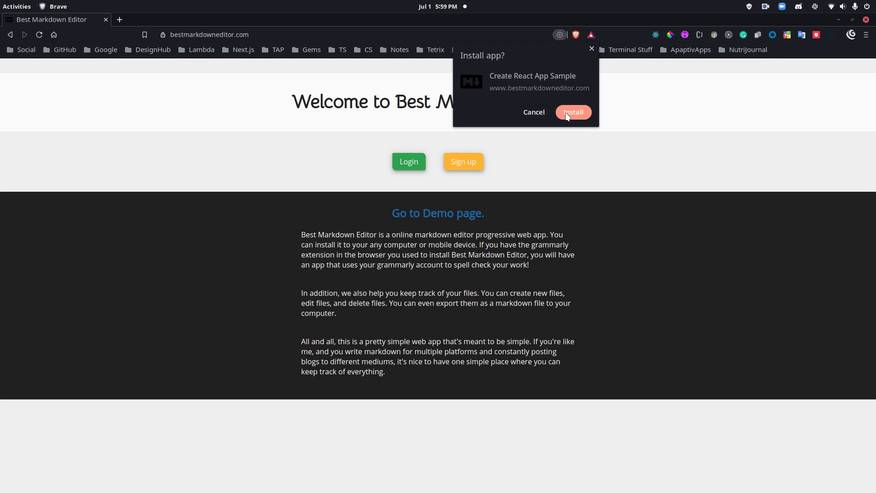
click(566, 113)
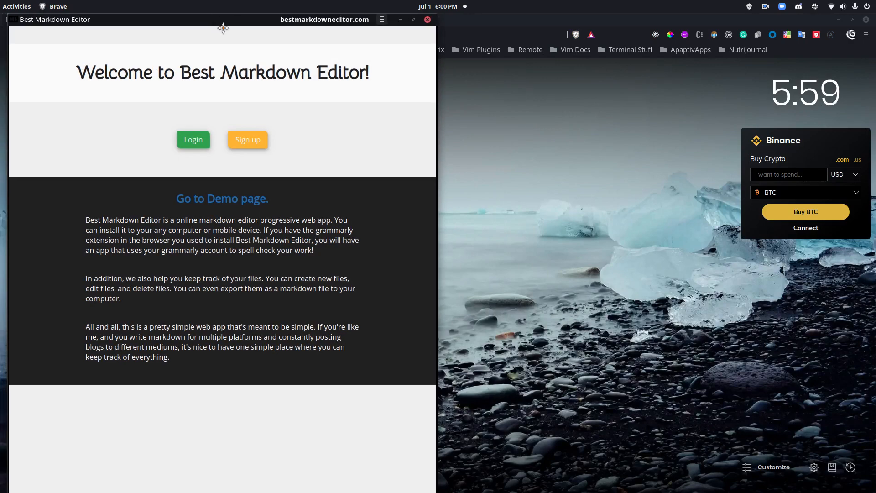
- Close the browser and terminal windows behind the installed app and maximize the app window
drag(223, 29, 429, 32)
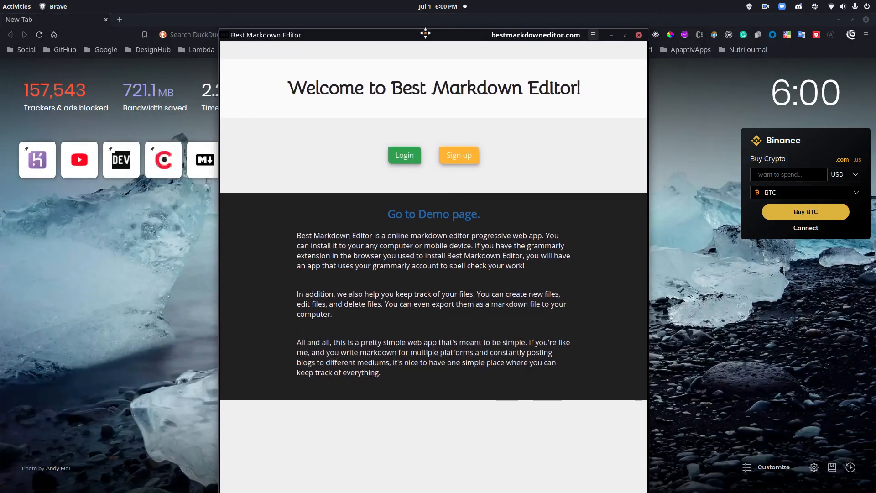
click(866, 20)
click(841, 38)
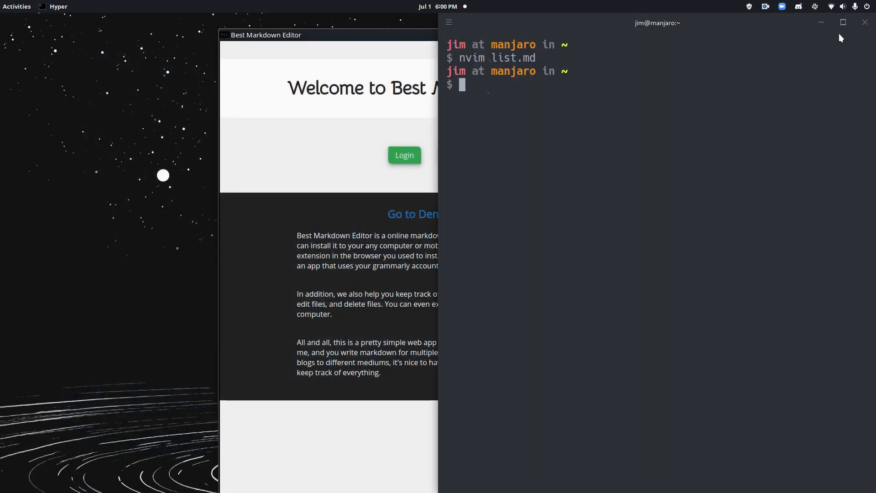
key(ctrl+d)
click(867, 21)
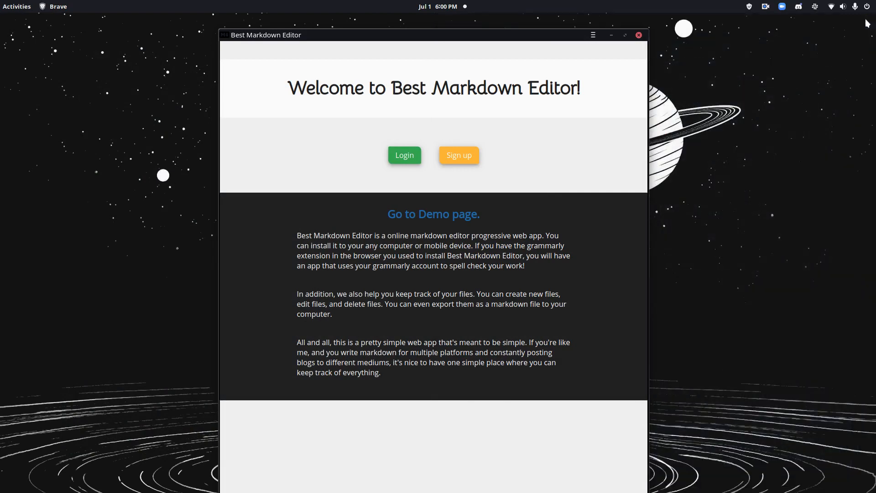
click(625, 35)
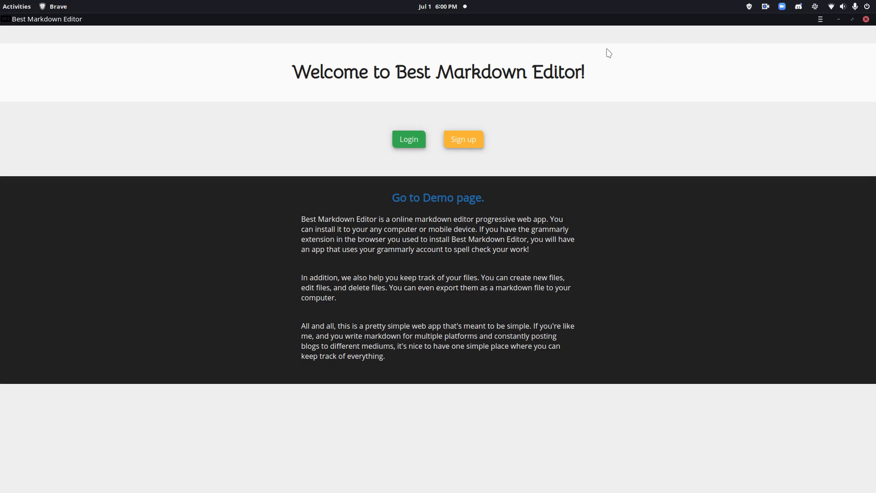
- Log in to the editor with the first saved account, filling in its stored e-mail and password
click(407, 142)
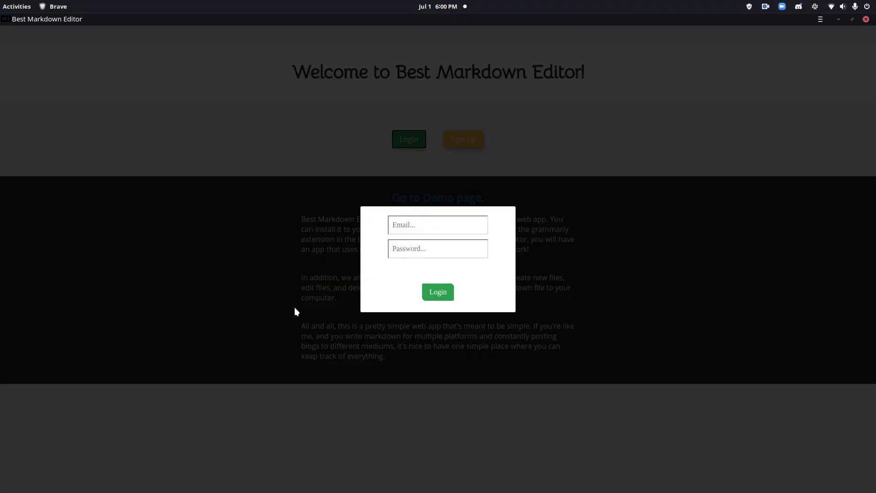
click(446, 225)
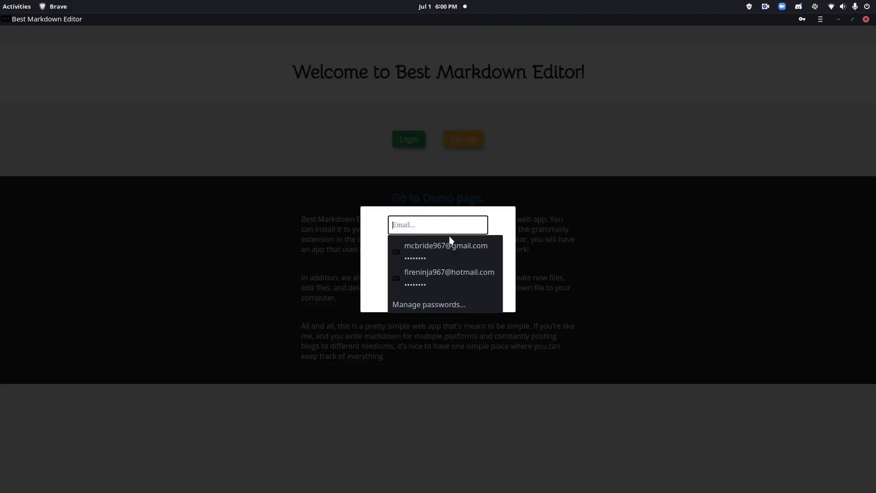
click(453, 246)
click(439, 291)
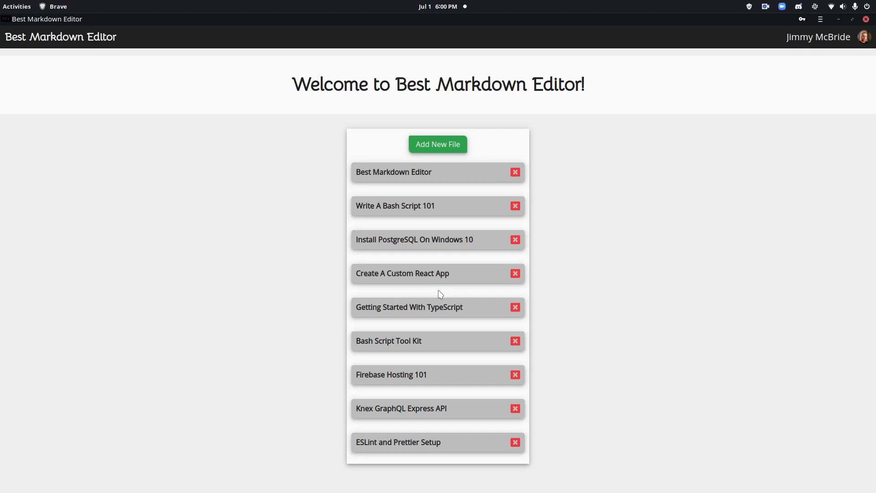
- Examine the username and profile image options in the account settings and close them without saving changes
click(856, 39)
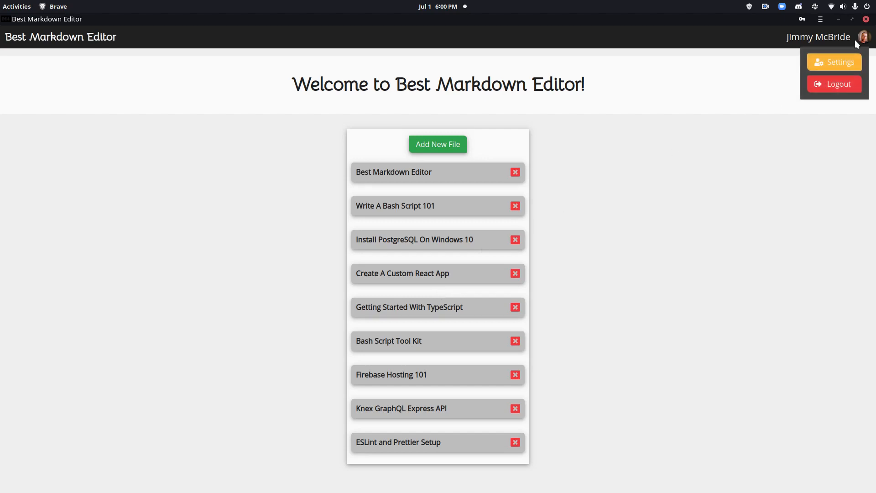
click(835, 62)
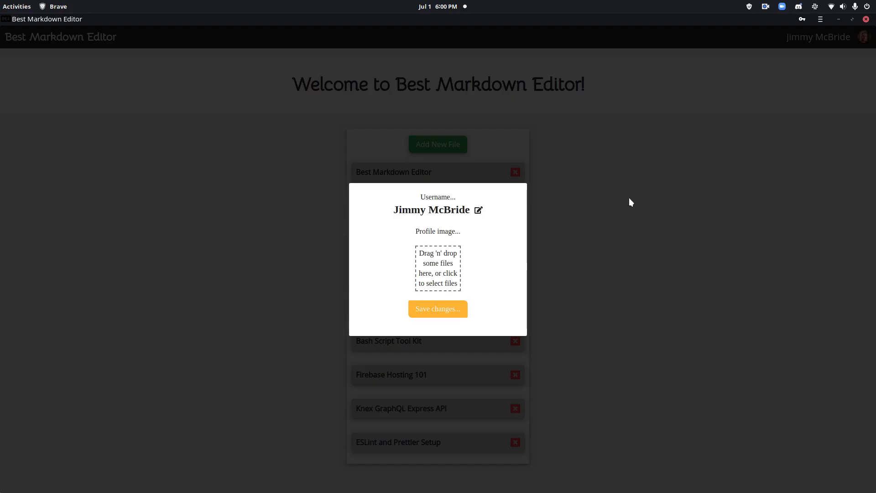
click(478, 211)
click(490, 210)
click(675, 294)
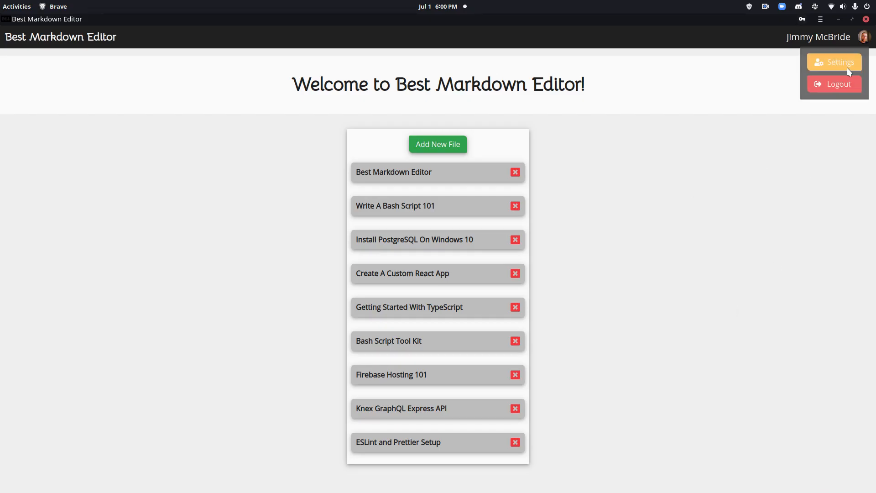
mouse_move(862, 37)
click(835, 69)
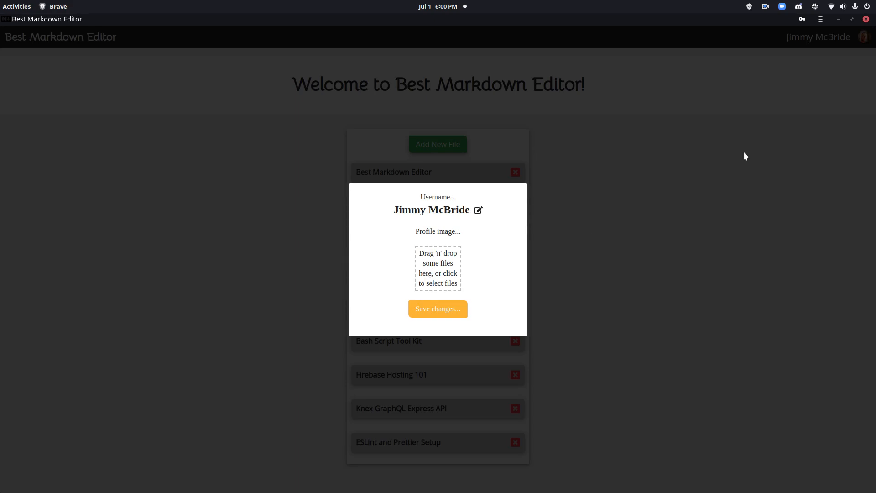
click(688, 206)
click(864, 35)
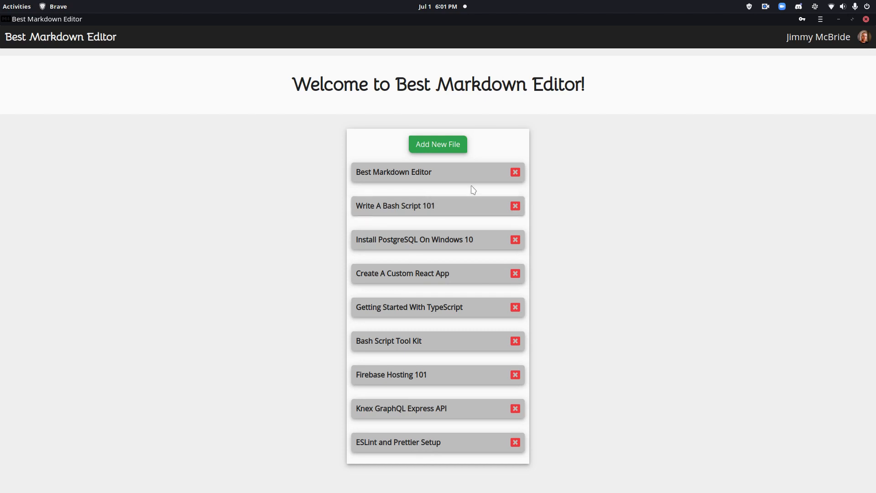
- Create a new file titled "Testing"
click(437, 148)
click(441, 253)
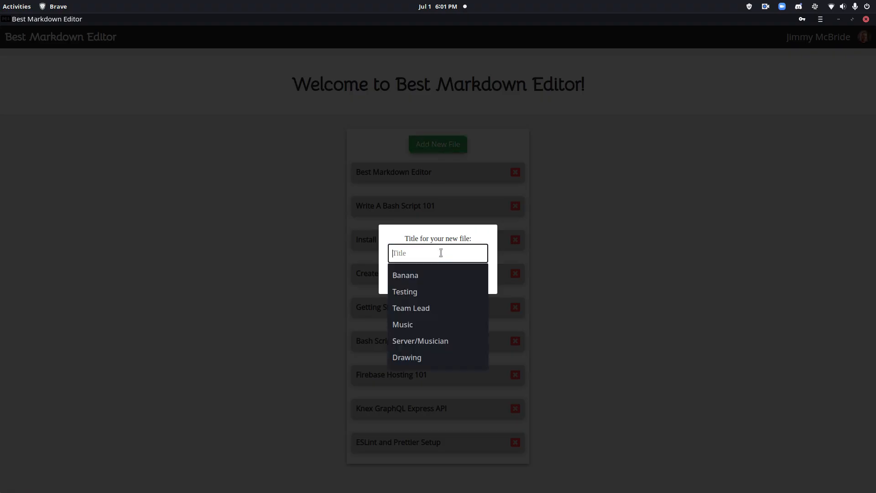
click(416, 291)
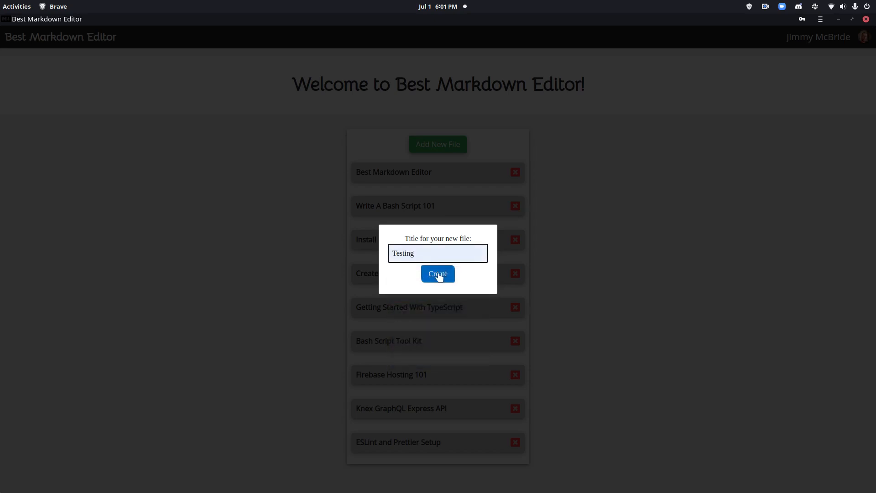
key(Return)
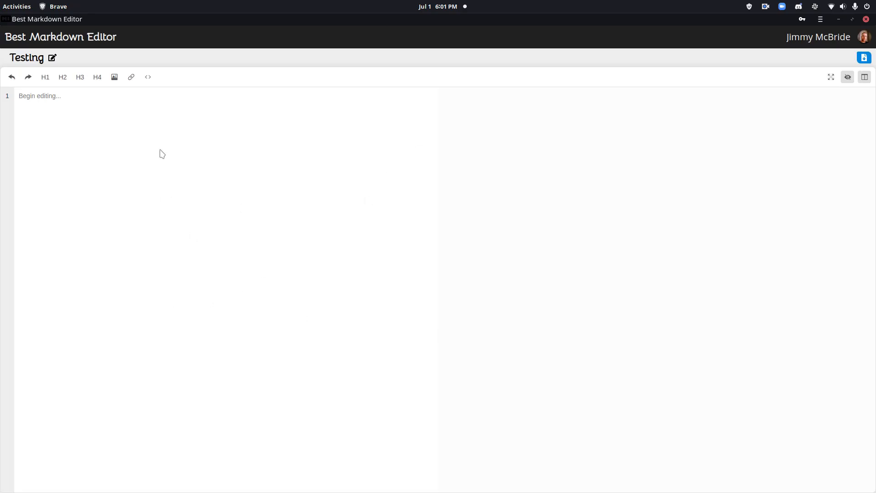
- Rename the file to "Testing 123" and reopen it from the home page's file list
click(52, 58)
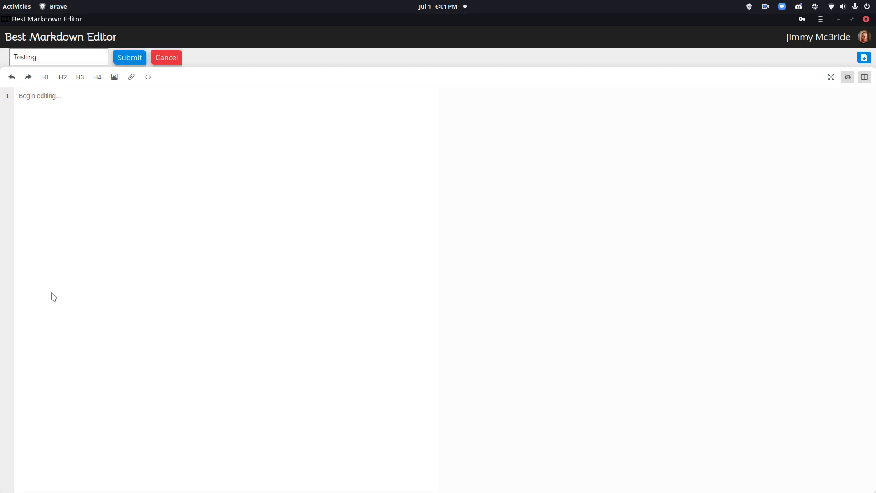
click(63, 58)
text(123)
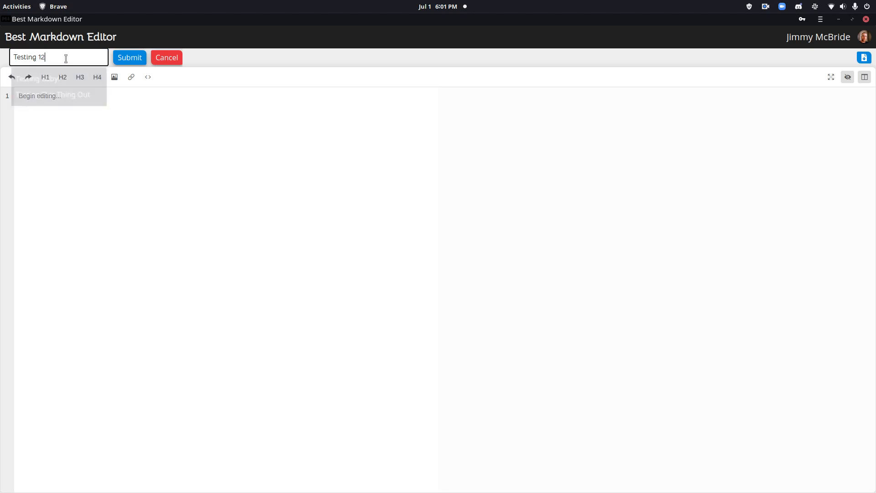
click(126, 54)
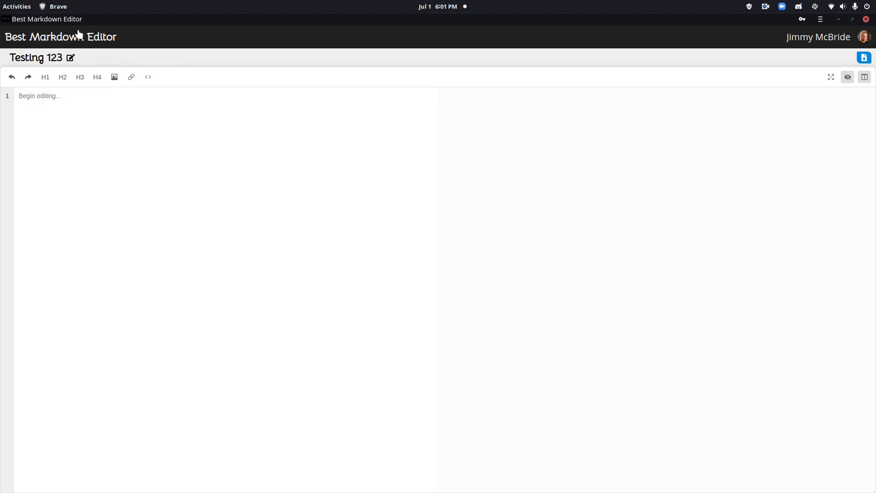
click(68, 36)
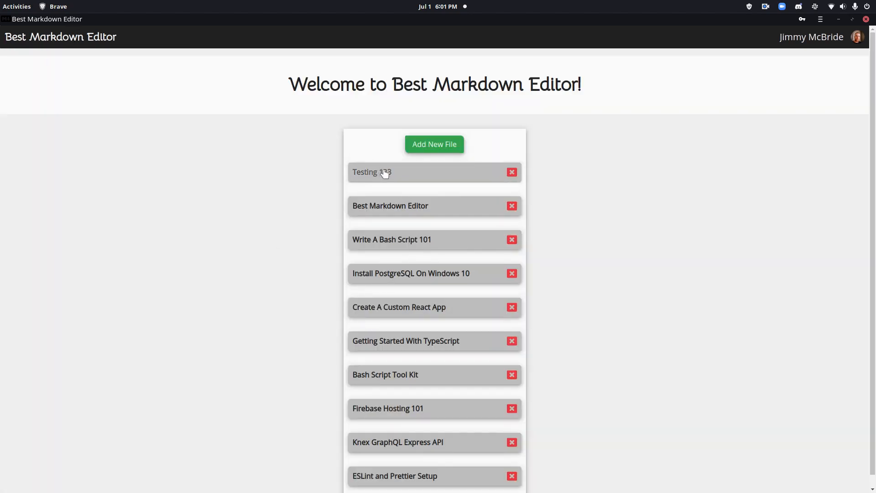
click(418, 178)
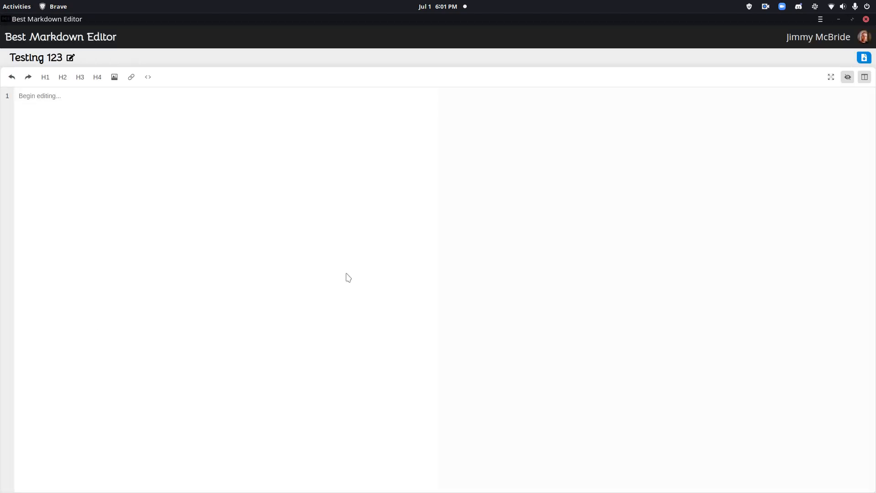
- Write the heading "# Testing" and, after a blank line, the bold-italic sentence "This is ___cool!___"
click(55, 97)
text(# Testing)
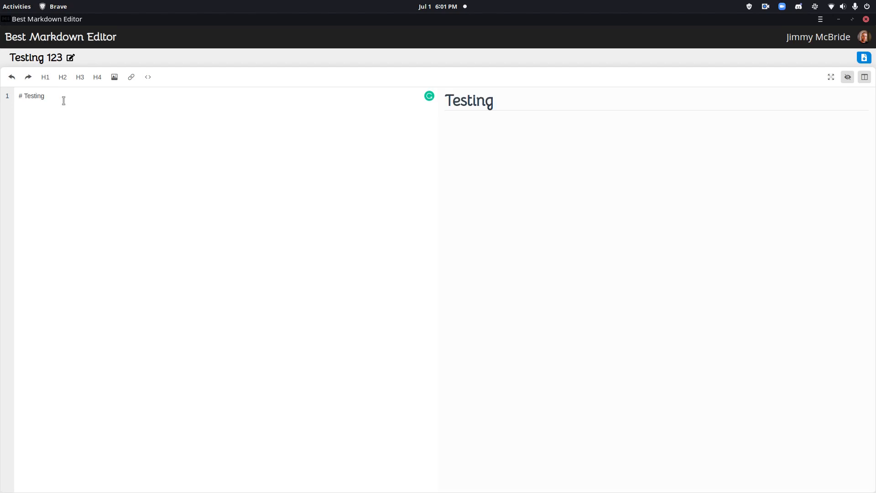
key(Return)
key(Return)
text(This is ___cool!)
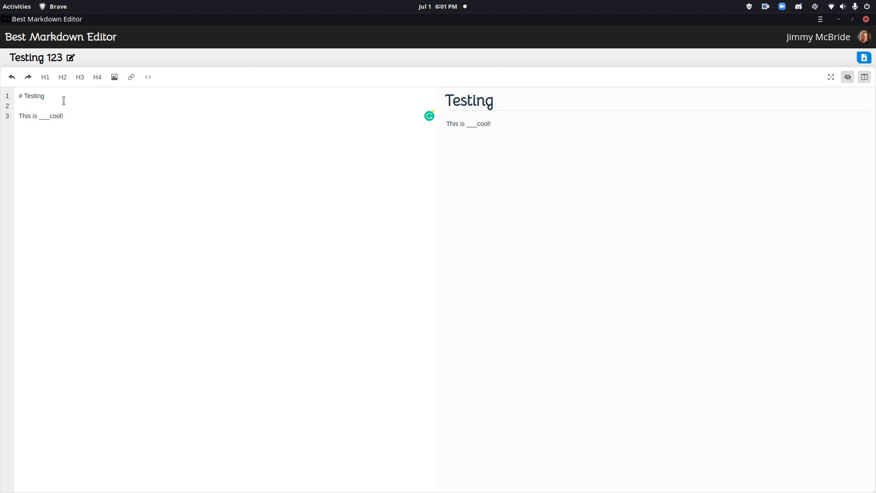
text(___)
drag(466, 123, 477, 125)
click(209, 147)
- Upload heroku.png from the Pictures folder below the sentence and check its generated Markdown image link
key(Return)
key(Return)
click(115, 77)
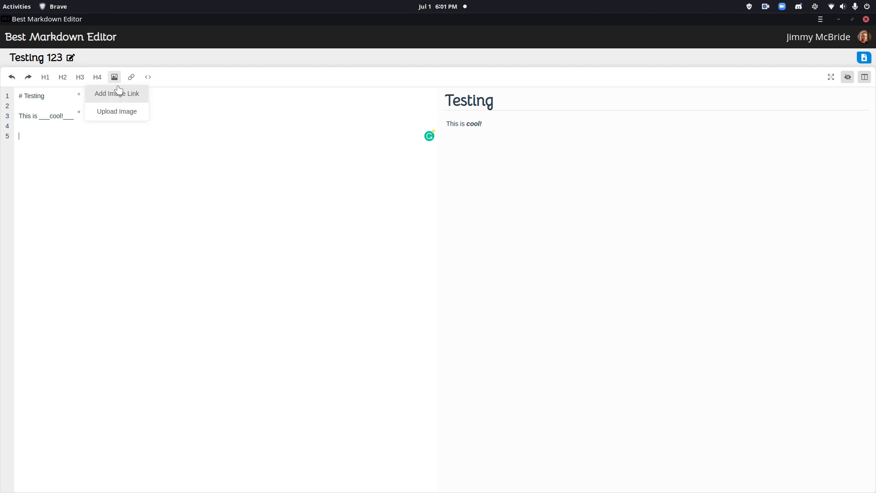
click(111, 114)
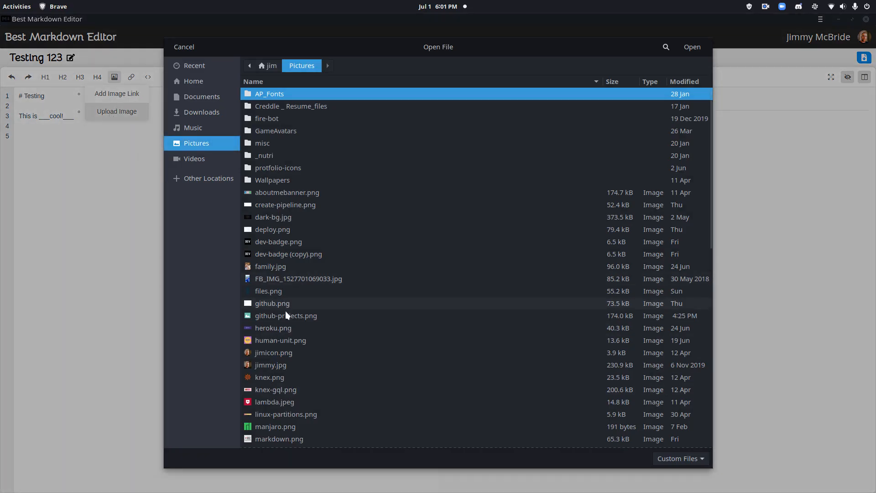
click(283, 329)
click(702, 52)
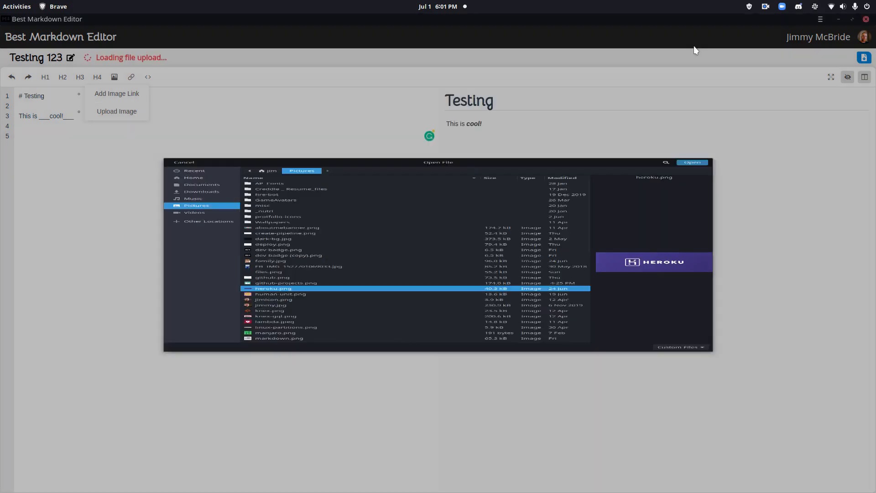
drag(65, 136, 193, 146)
click(186, 161)
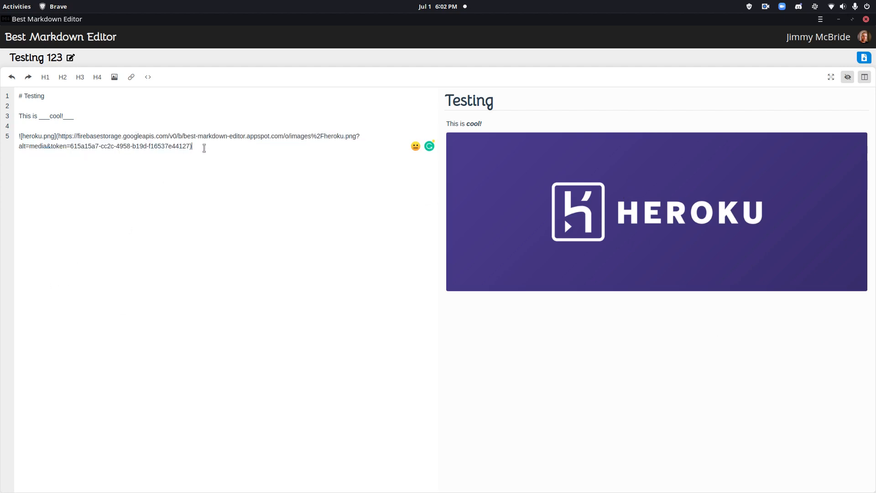
drag(204, 148, 3, 136)
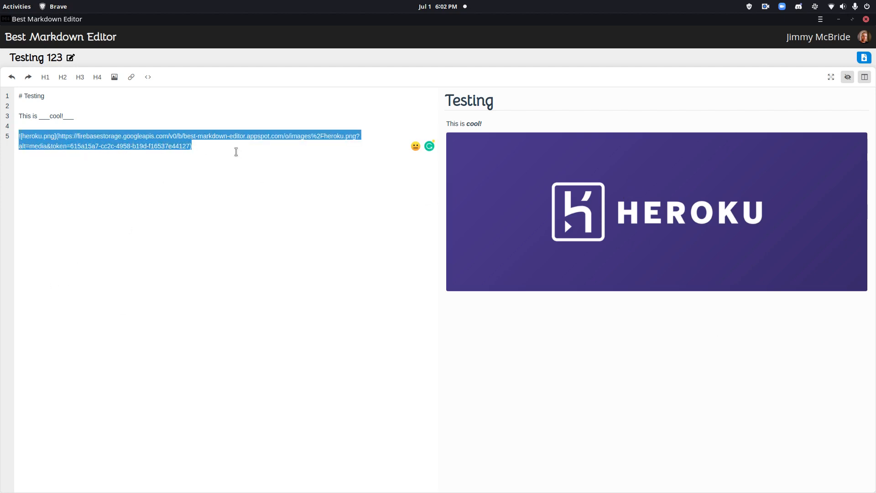
click(207, 148)
- Insert a link placeholder after a blank line below the image
key(Return)
key(Return)
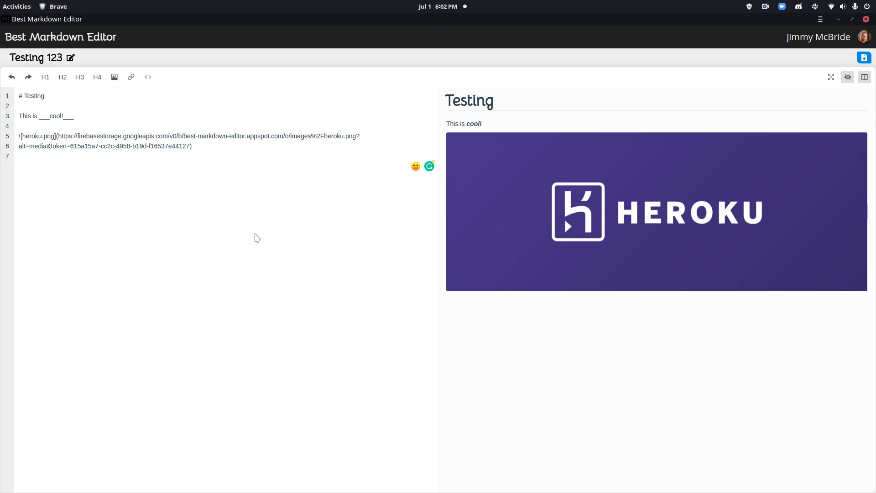
click(131, 77)
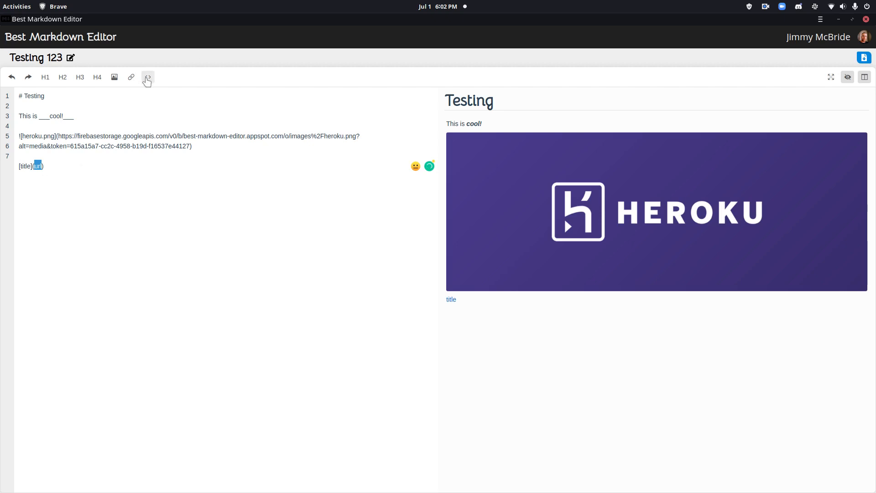
- Replace the link placeholder below the image with a fenced code block in javascript, removing the leftover link text and parenthesis
click(147, 80)
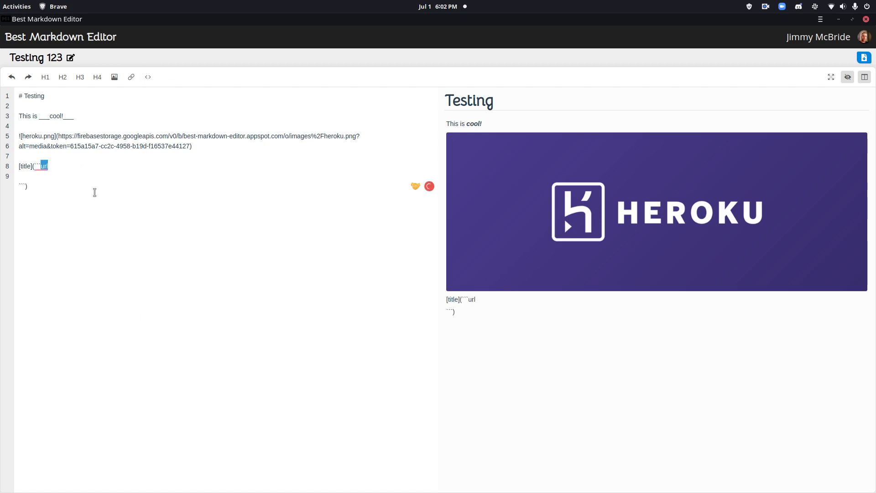
text(javascript)
drag(34, 166, 2, 170)
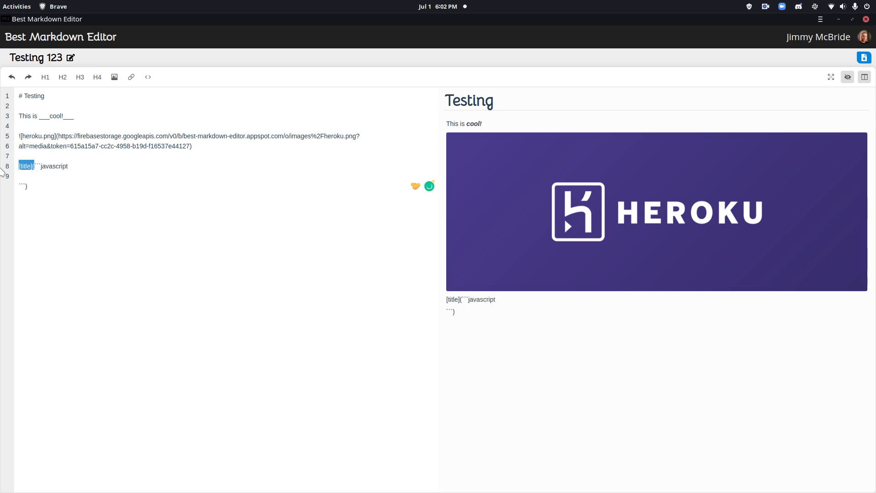
key(BackSpace)
click(40, 186)
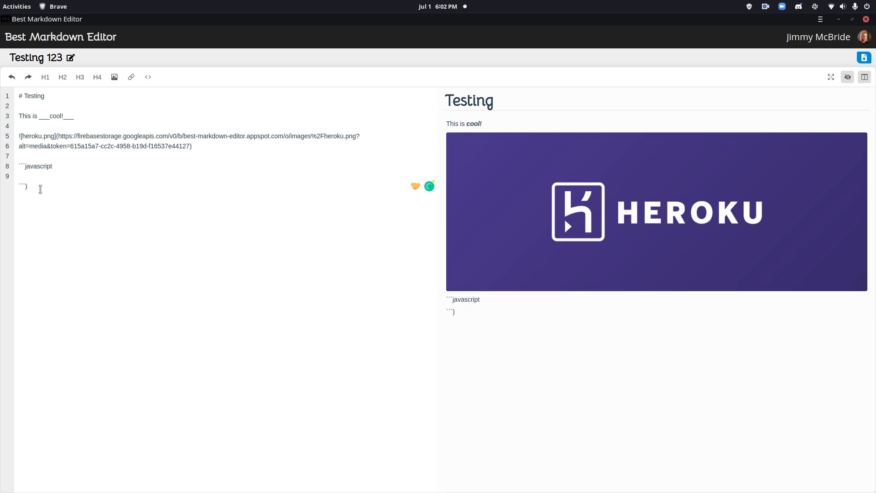
key(BackSpace)
- Write console.log("Hello, world!") inside the javascript code block and check its rendering in the preview
click(40, 174)
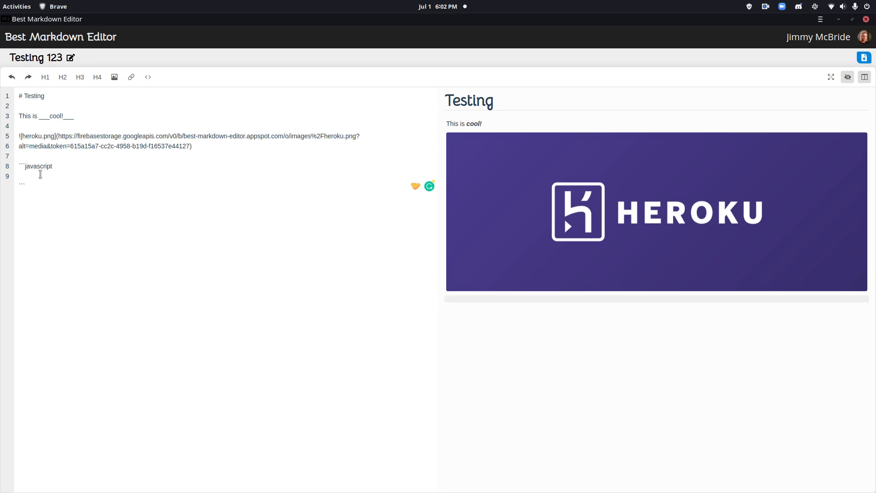
text(console.olo)
key(BackSpace)
key(BackSpace)
key(BackSpace)
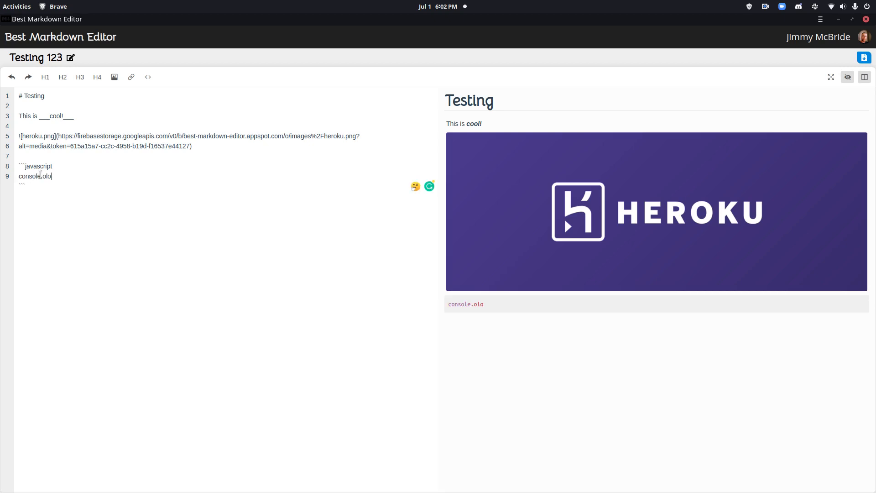
text(log("Hello, world!)
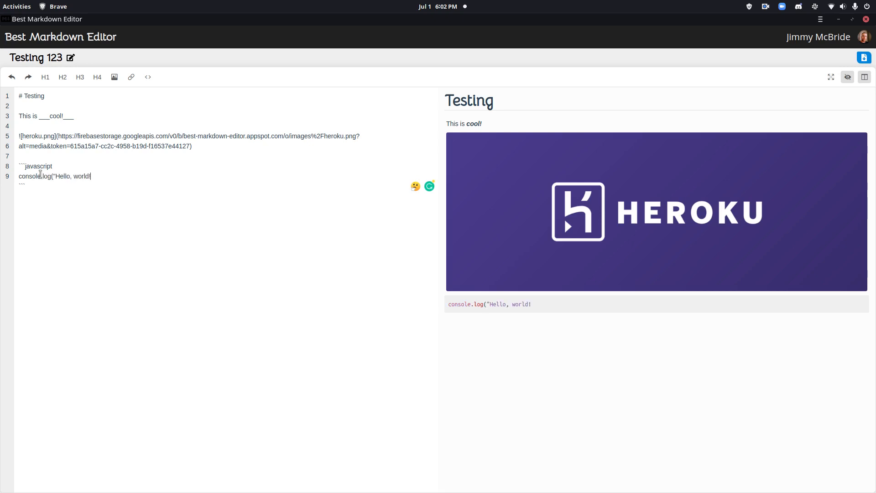
text("))
drag(448, 303, 580, 310)
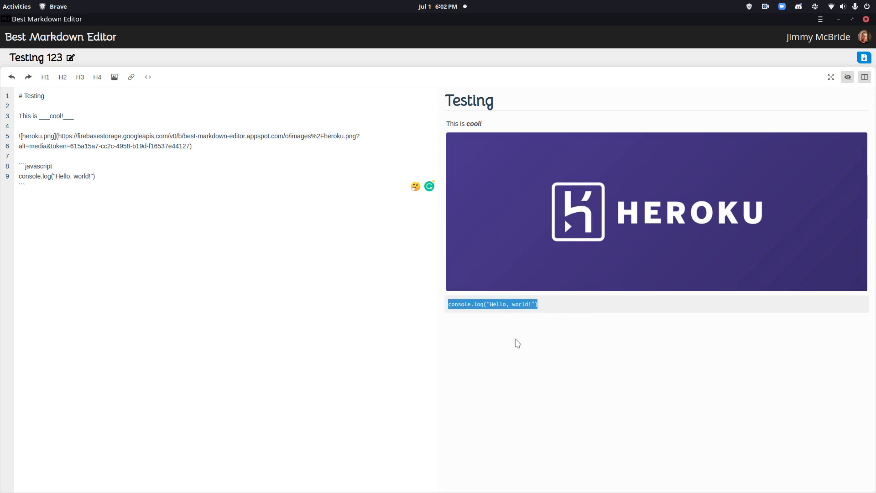
click(510, 347)
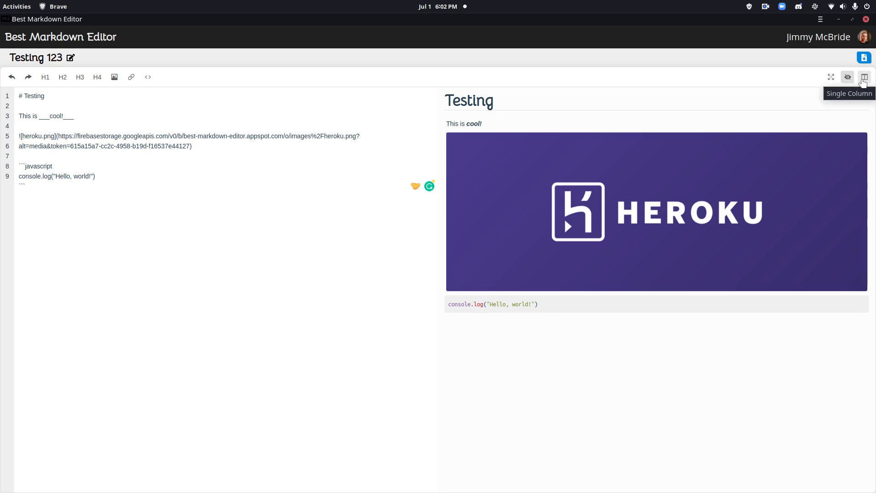
- Switch the editor to a single column and view the document as rendered preview instead of Markdown source
click(863, 78)
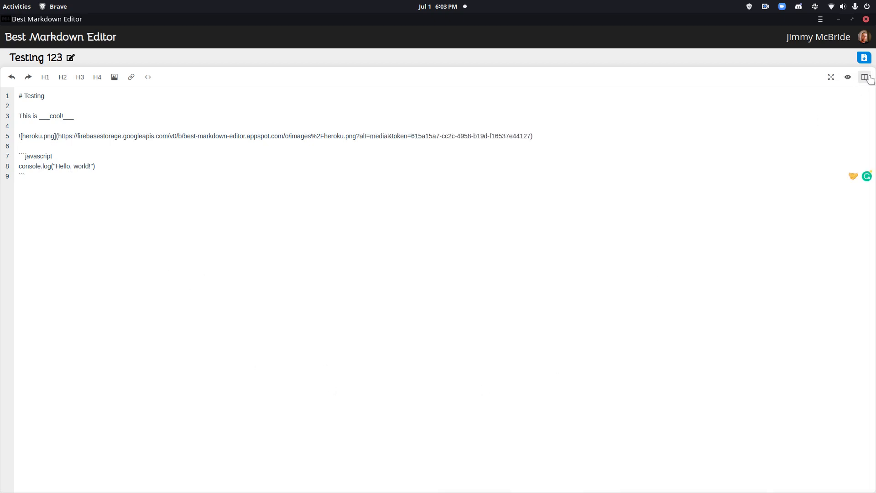
click(847, 79)
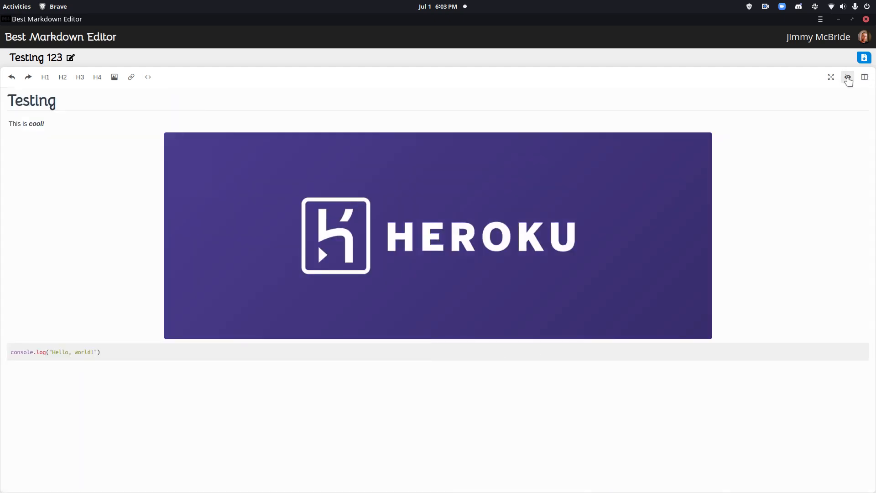
click(847, 79)
click(848, 78)
- Snap the window to half the screen, compare source-only and two-column views, and maximize it again
key(super+Left)
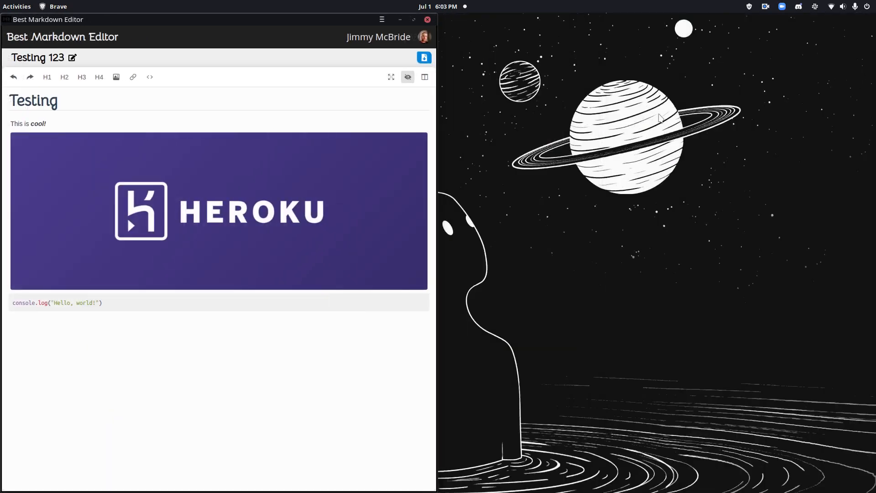
click(411, 75)
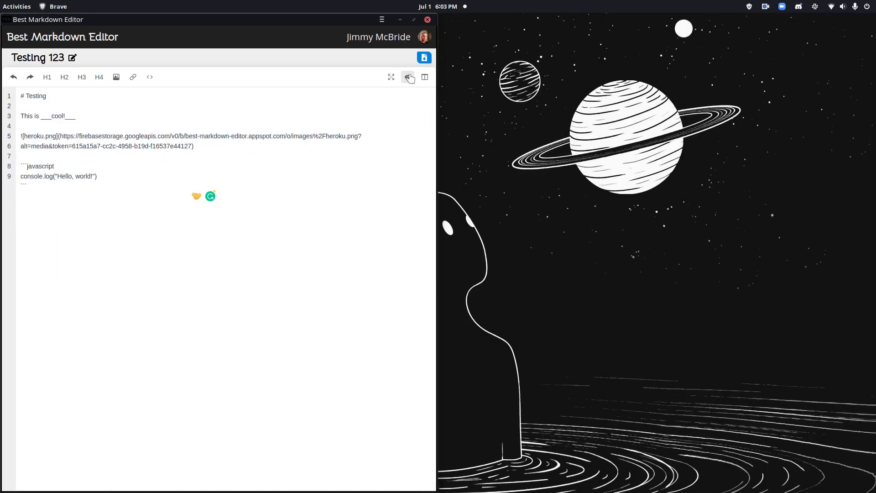
click(423, 77)
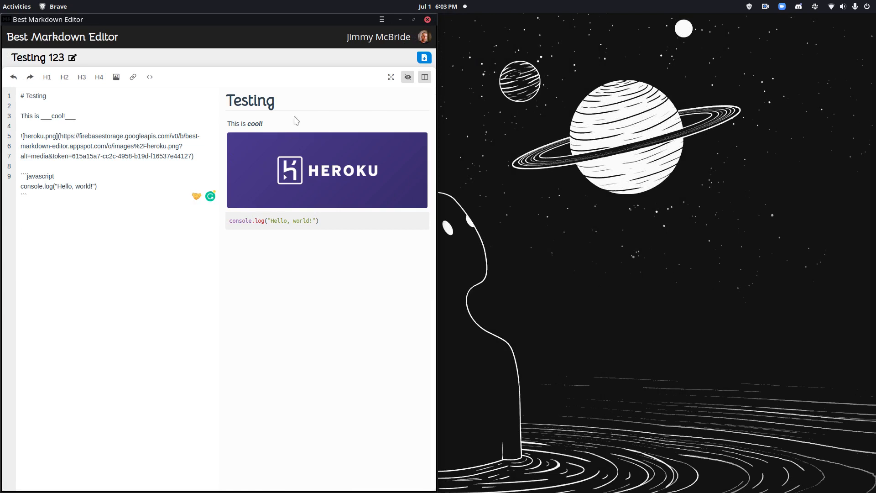
click(415, 21)
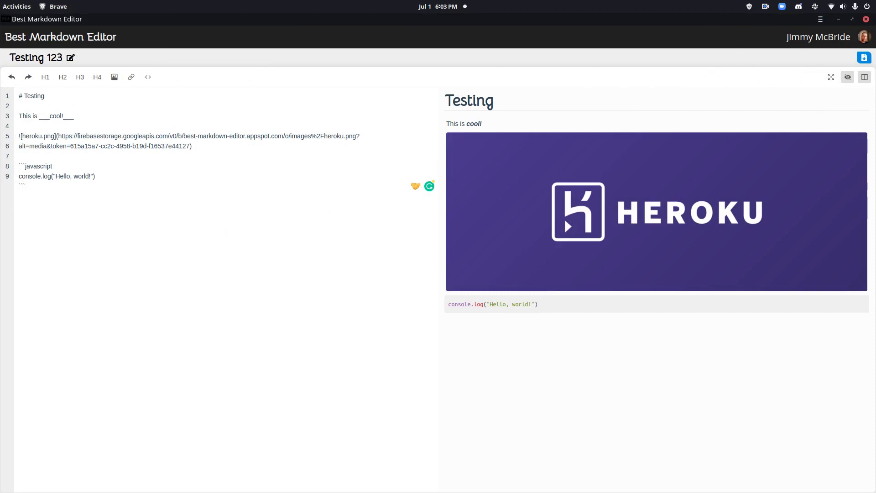
- Start exporting the document as a Markdown file, examine the suggested file name and .md extension, and cancel the export
click(864, 58)
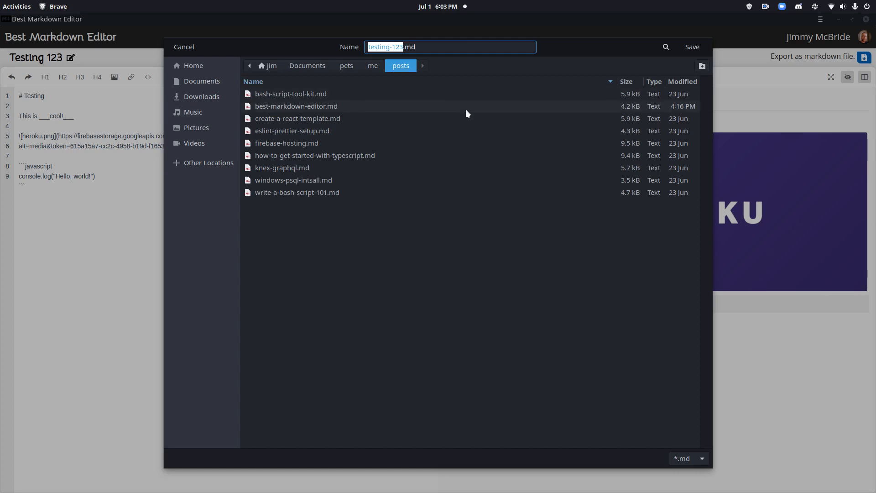
double_click(380, 46)
click(390, 47)
drag(388, 47, 387, 47)
click(397, 42)
drag(374, 46, 397, 46)
click(427, 45)
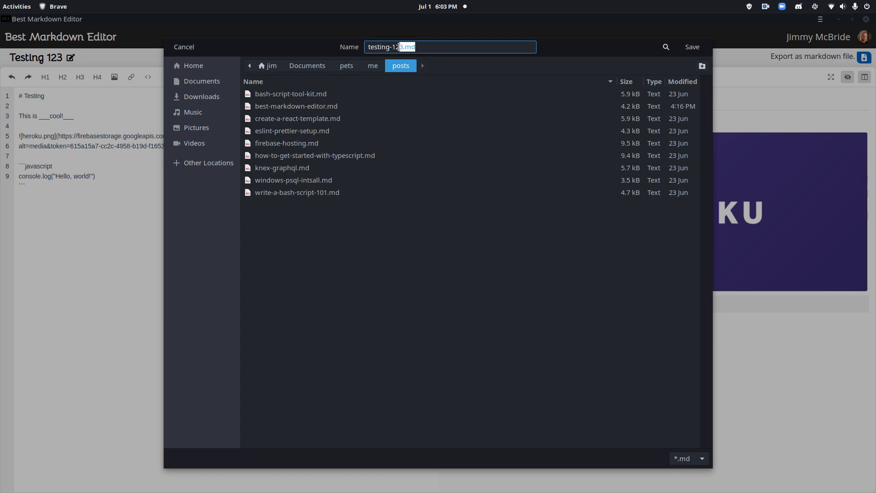
click(431, 46)
click(179, 44)
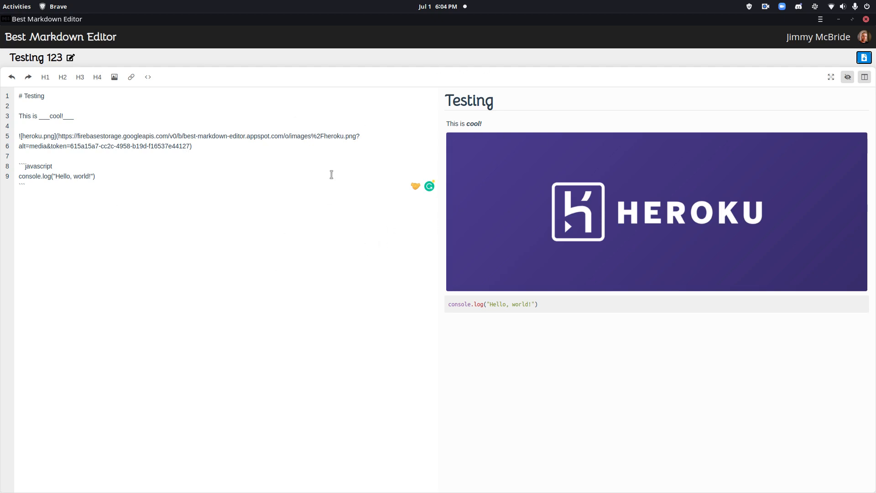
- Open the document in the writing assistant, examine the clarity alert for the word "This", and close the assistant
mouse_move(427, 187)
click(414, 189)
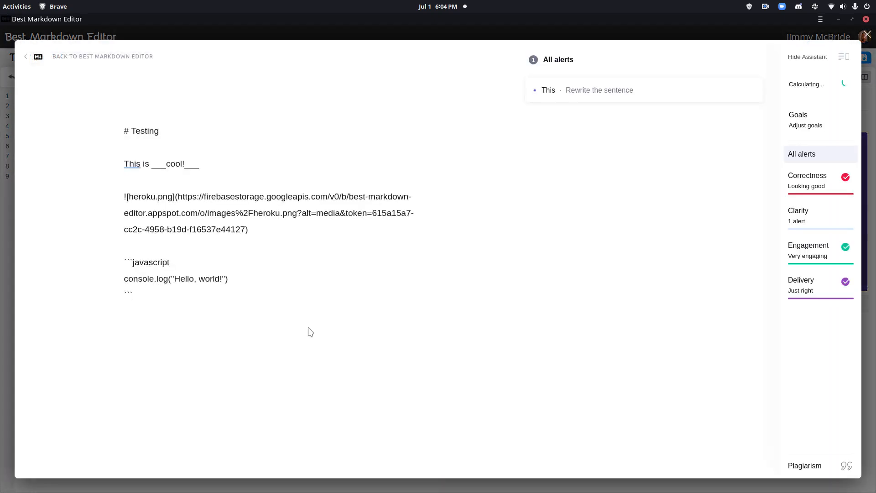
click(588, 90)
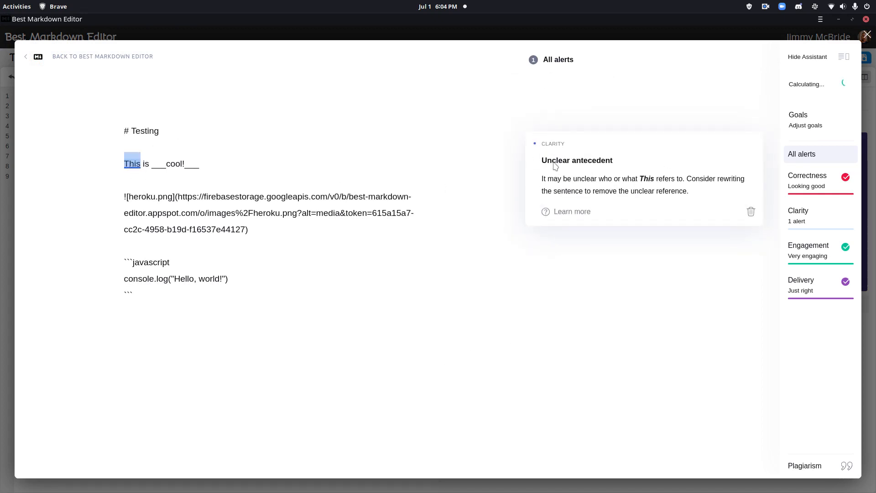
click(867, 35)
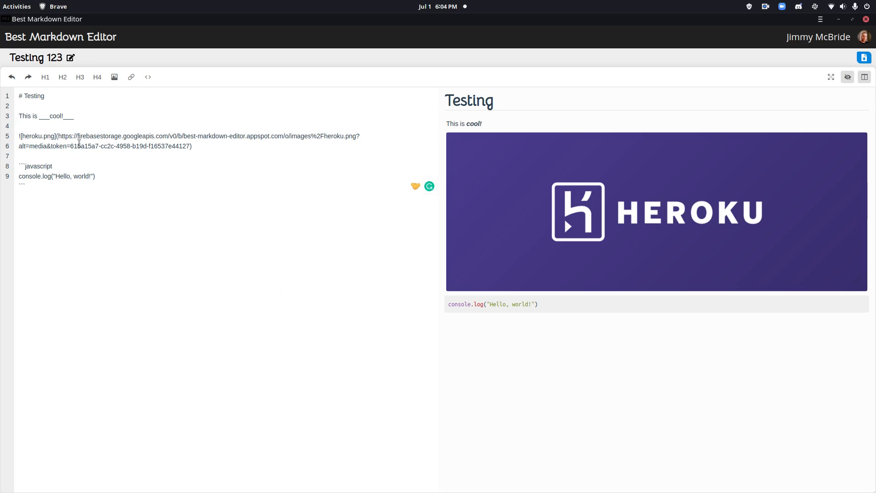
click(38, 184)
key(ctrl+a)
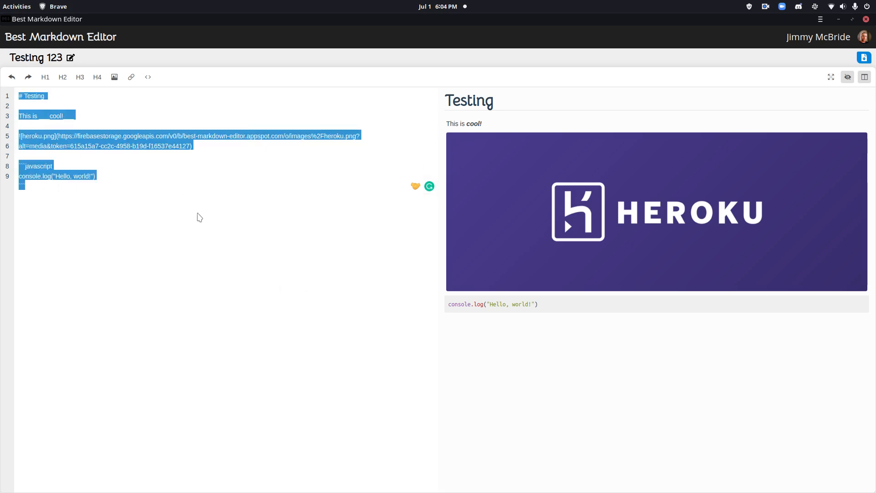
click(113, 183)
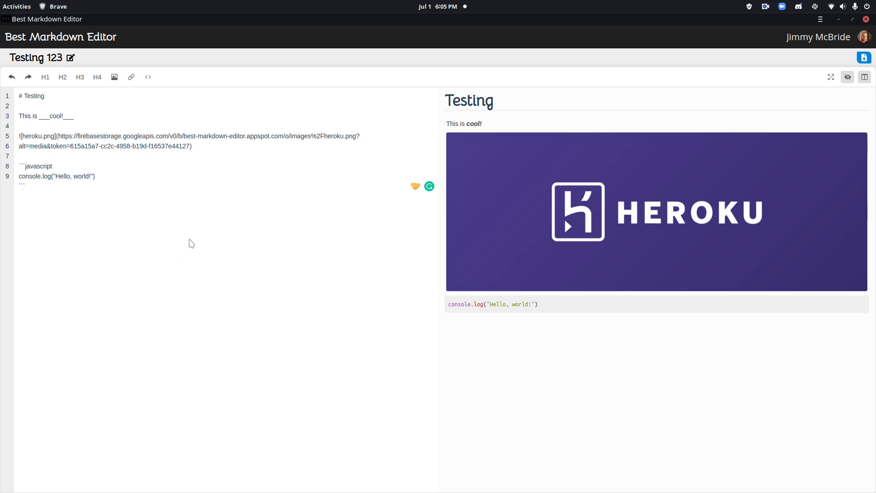
click(114, 77)
- Return to the home page and delete the file "Testing 123" from the file list
click(57, 38)
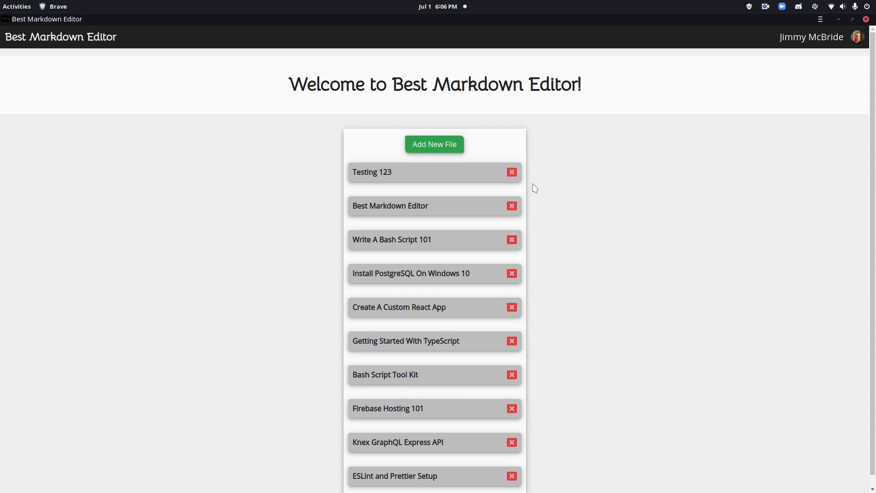
click(511, 172)
click(431, 253)
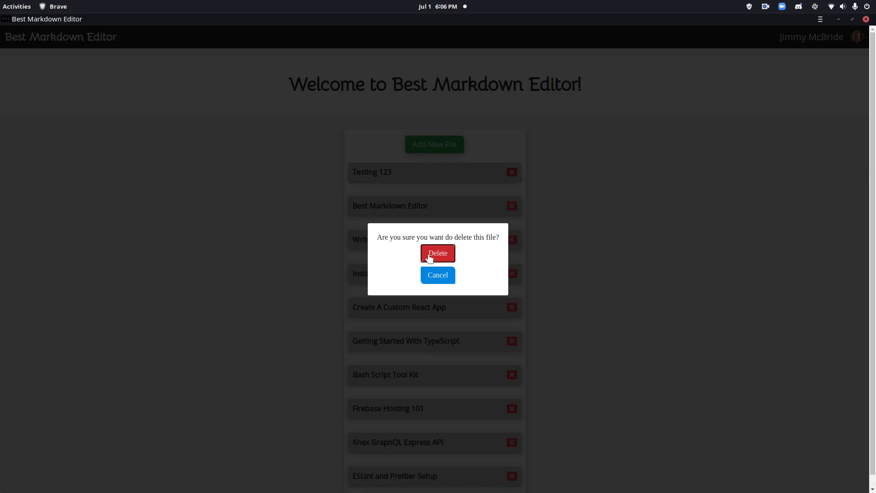